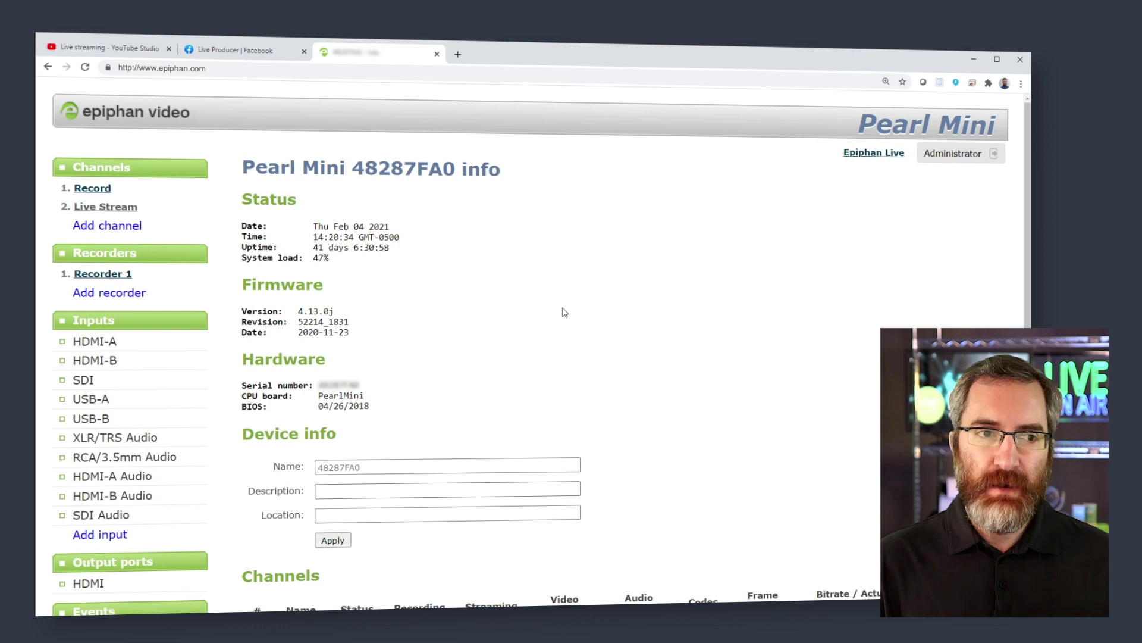
# Review the Live Stream channel's encoding settings: H.264 video at 1920x1080 and 4500 kbits.
pyautogui.click(123, 210)
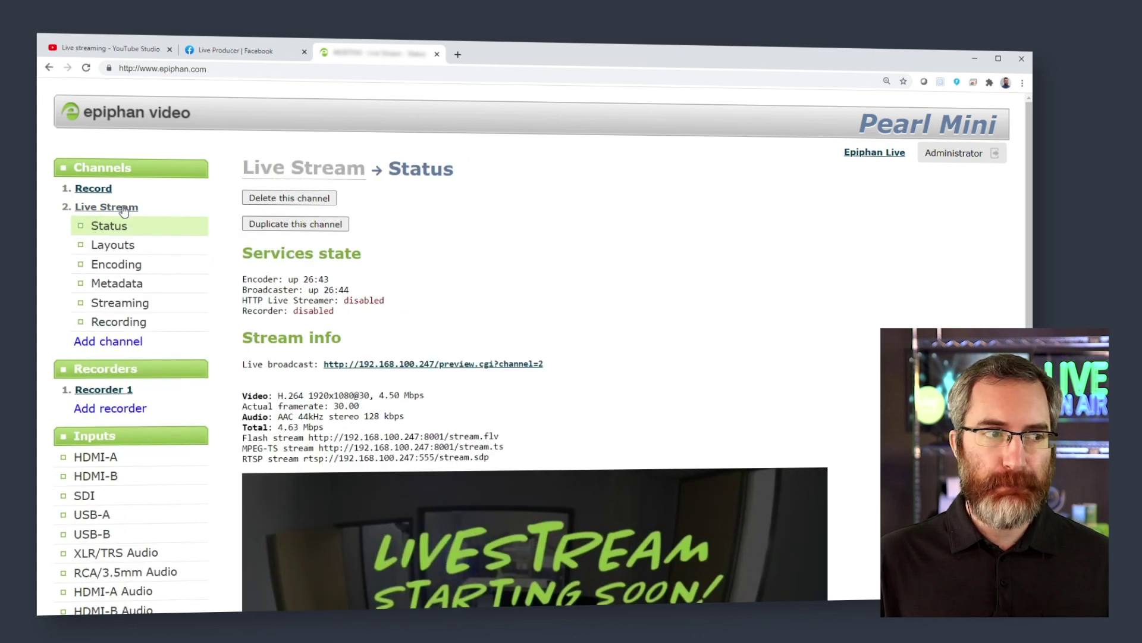
pyautogui.click(122, 266)
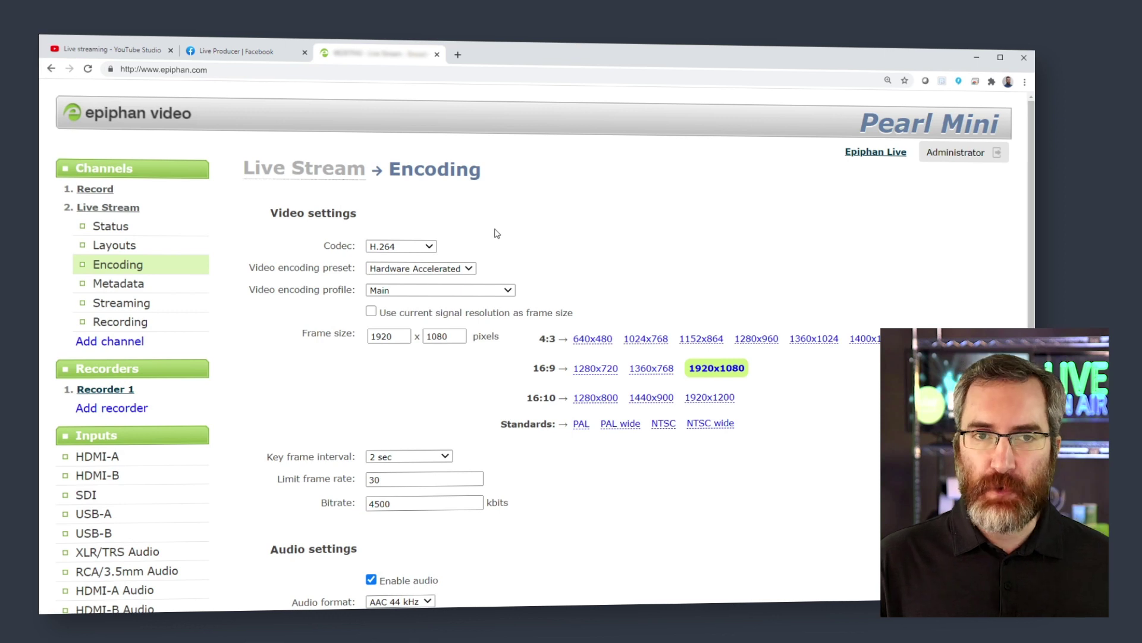
pyautogui.scroll(-1, 496, 235)
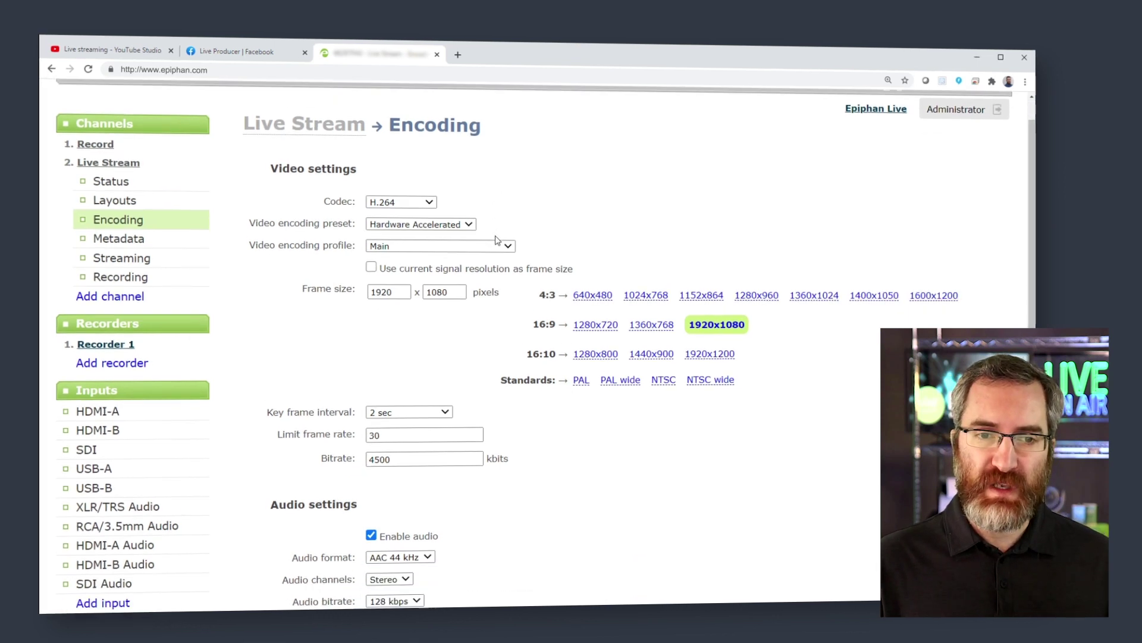
pyautogui.scroll(-2, 387, 349)
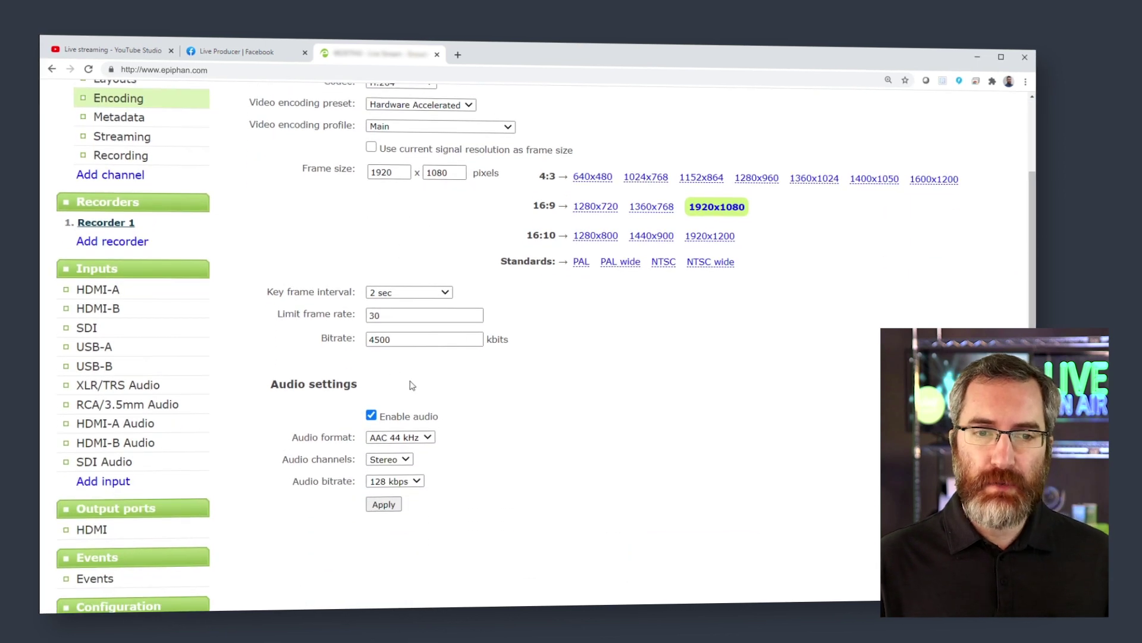
pyautogui.scroll(1, 431, 381)
pyautogui.scroll(2, 432, 382)
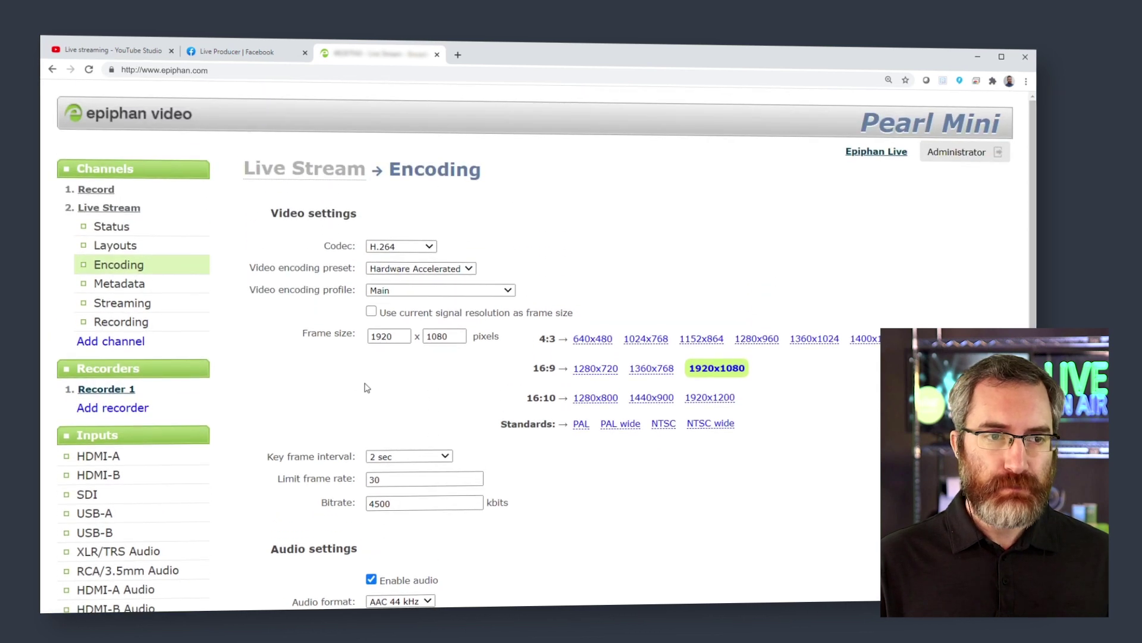
# Show the Live Stream streaming page with the yt RTMP push stream's connection fields expanded.
pyautogui.click(140, 307)
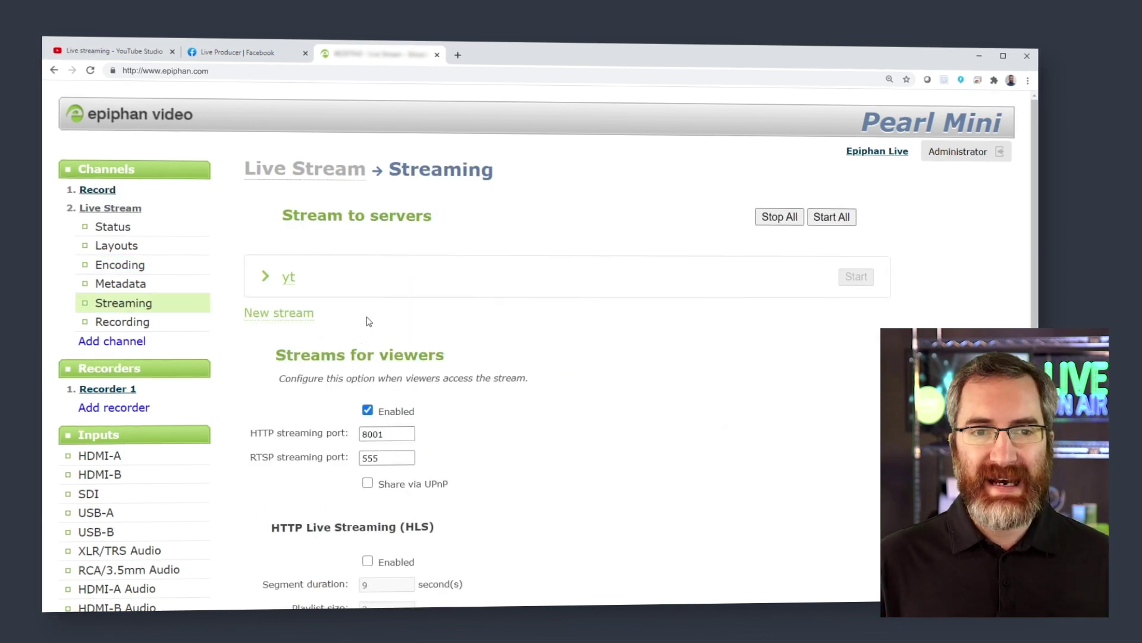
pyautogui.click(268, 278)
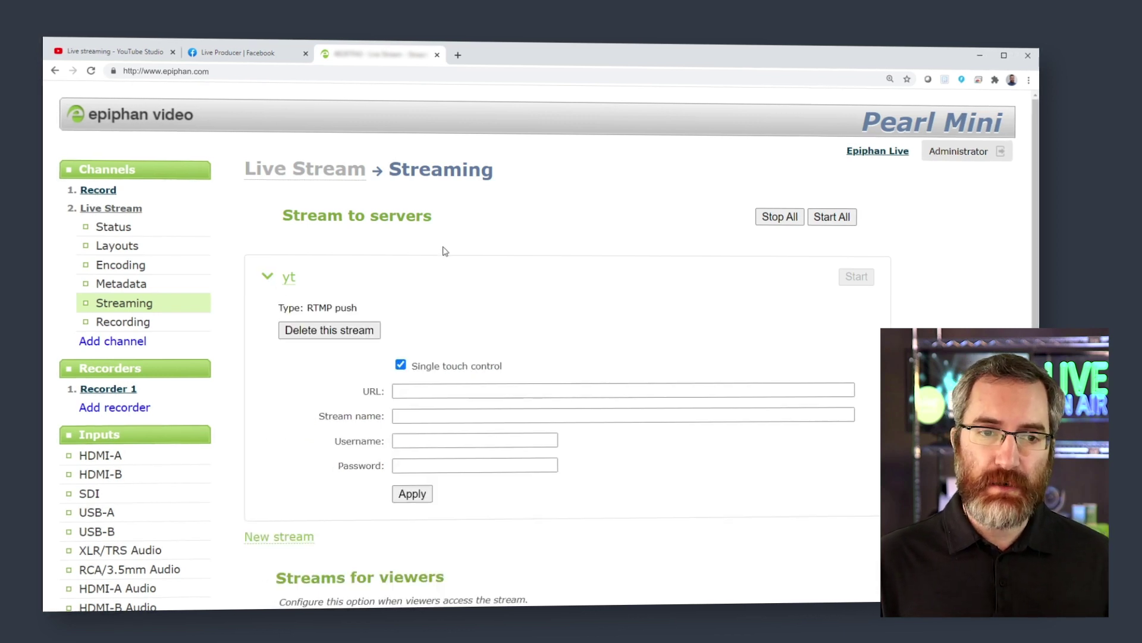
pyautogui.scroll(-1, 455, 256)
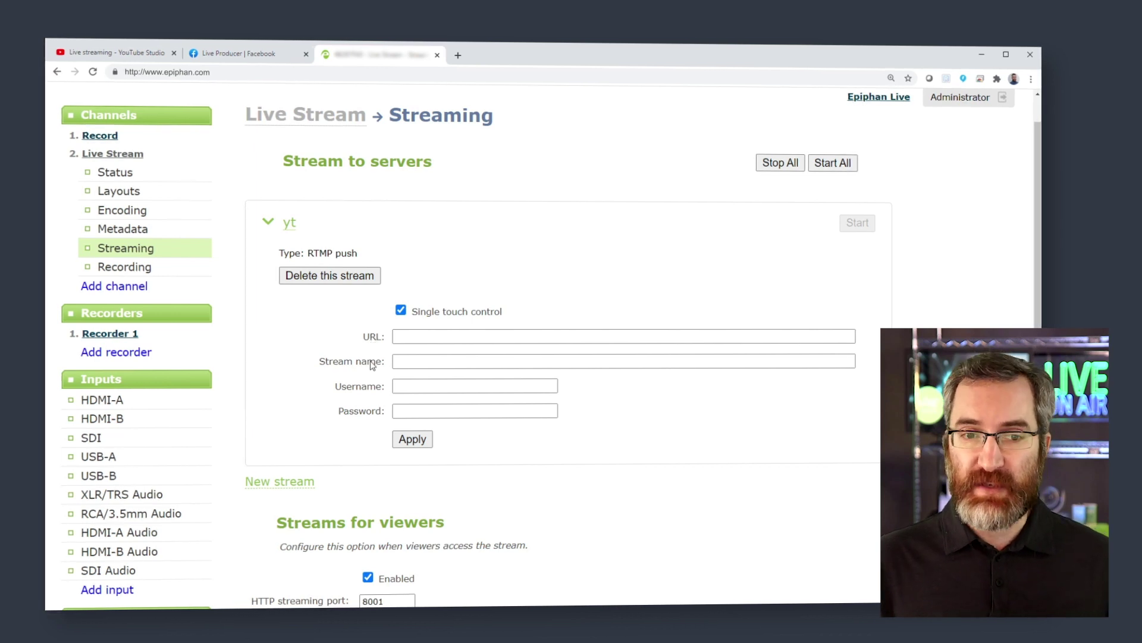
# Copy YouTube Studio's stream URL into the yt stream's URL field (rtmp://a.rtmp.youtube.com/live2).
pyautogui.click(132, 56)
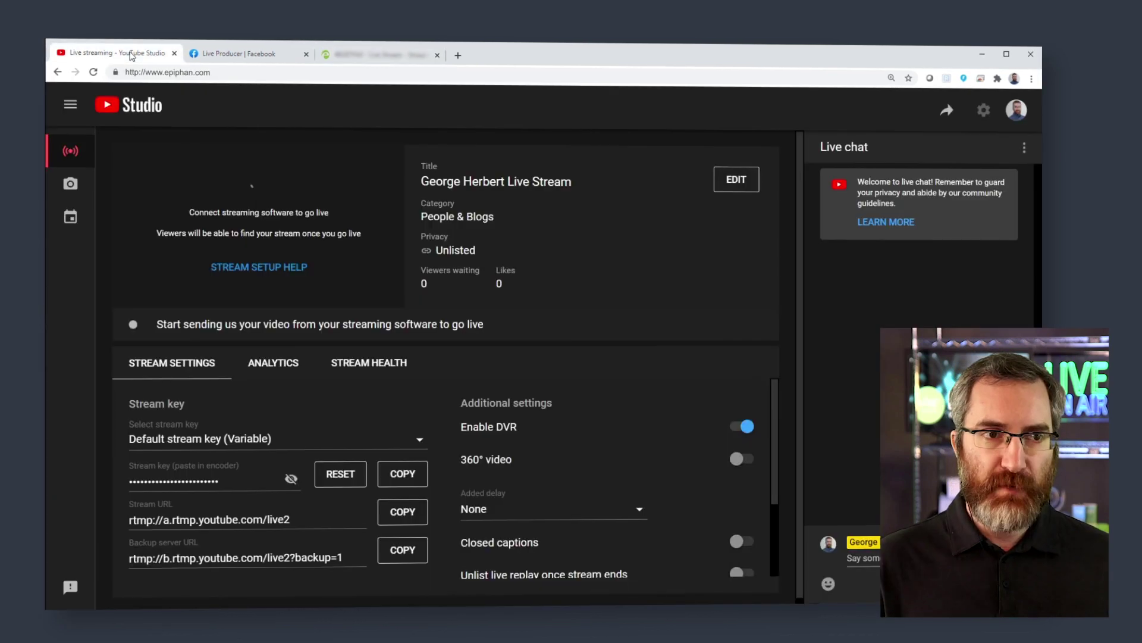
pyautogui.click(403, 507)
pyautogui.click(381, 55)
pyautogui.click(429, 336)
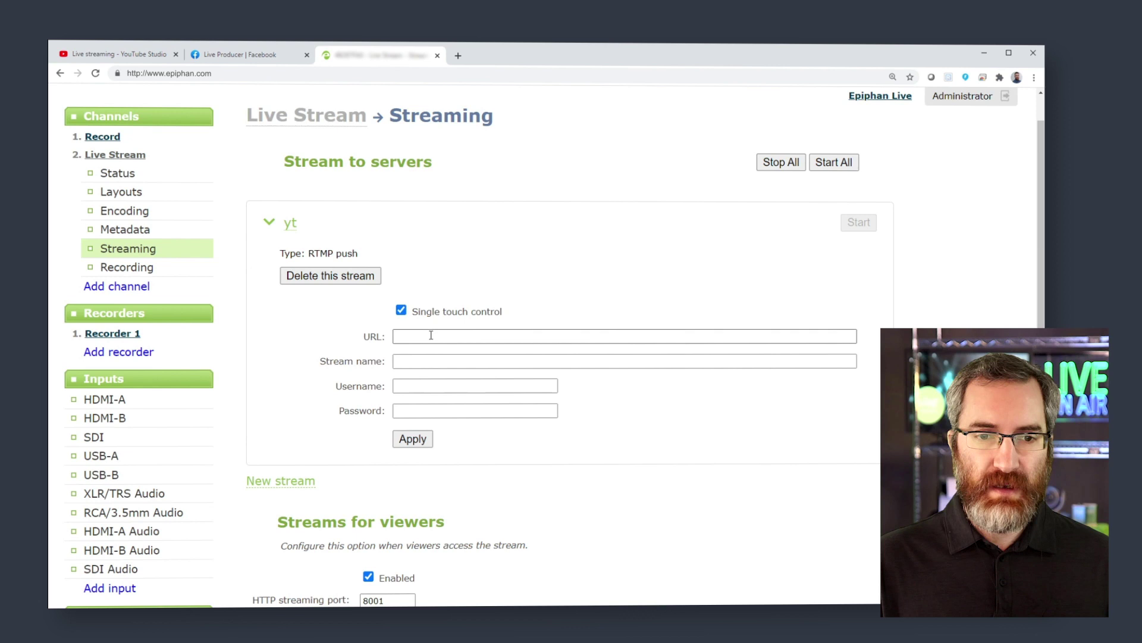
pyautogui.hotkey('ctrl', 'v')
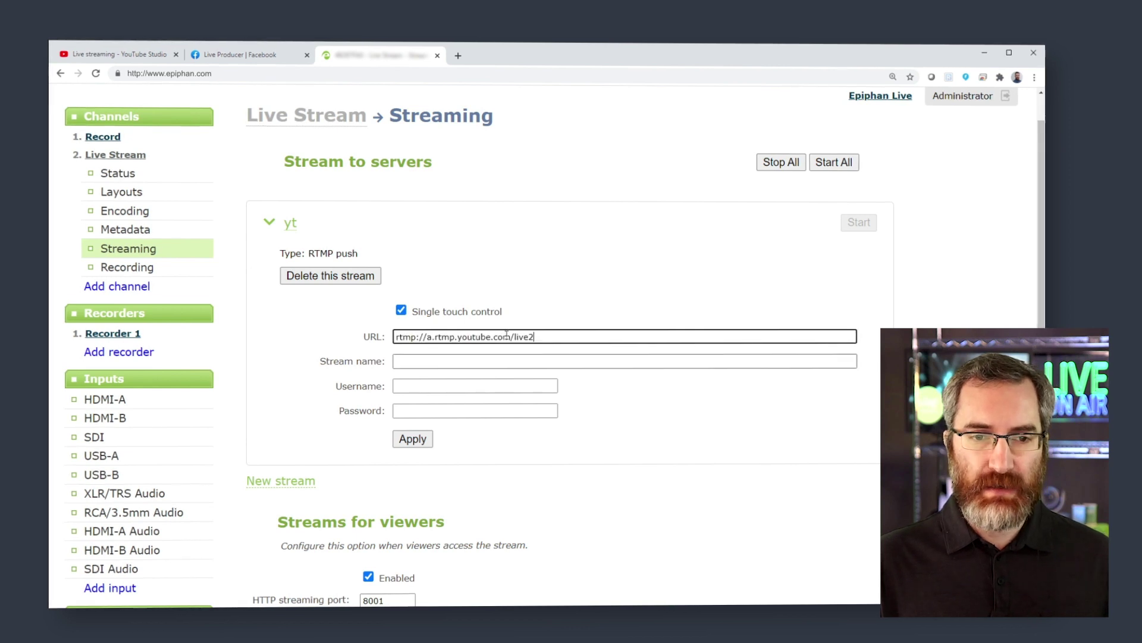
# Paste the YouTube stream key into the yt stream's Stream name and apply the settings.
pyautogui.click(142, 56)
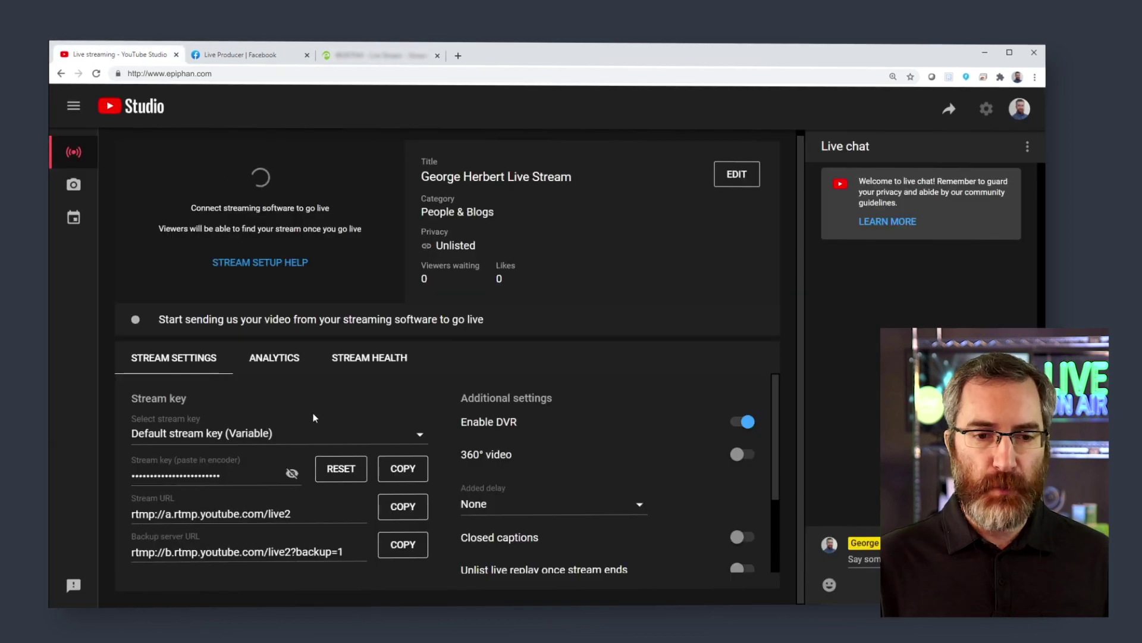
pyautogui.click(408, 472)
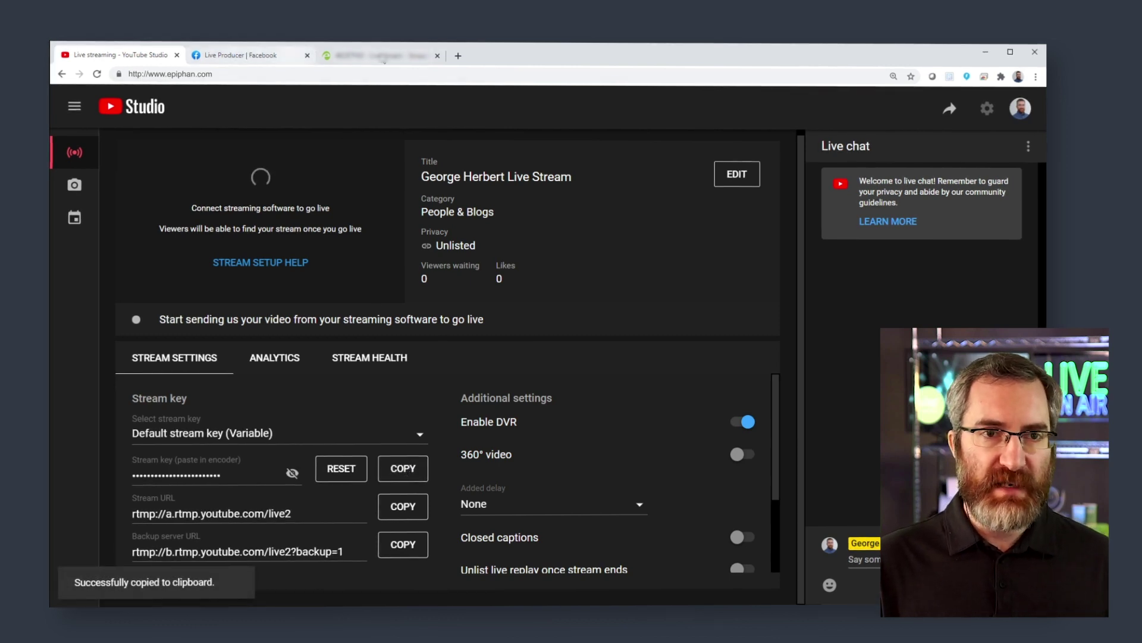
pyautogui.click(381, 55)
pyautogui.click(437, 362)
pyautogui.hotkey('ctrl', 'v')
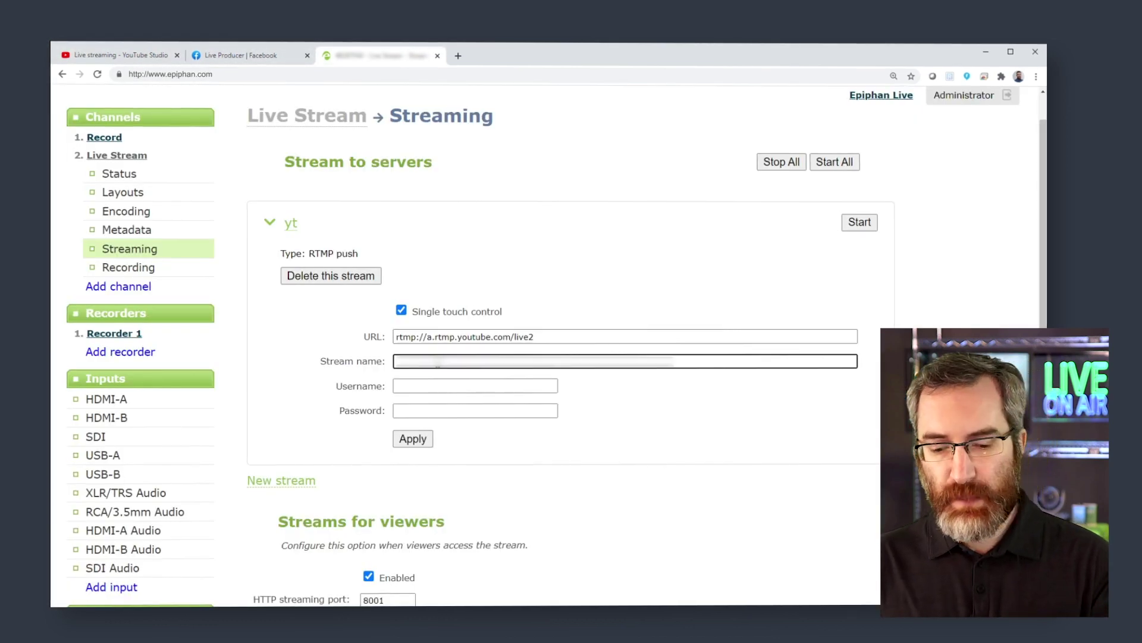
pyautogui.click(597, 275)
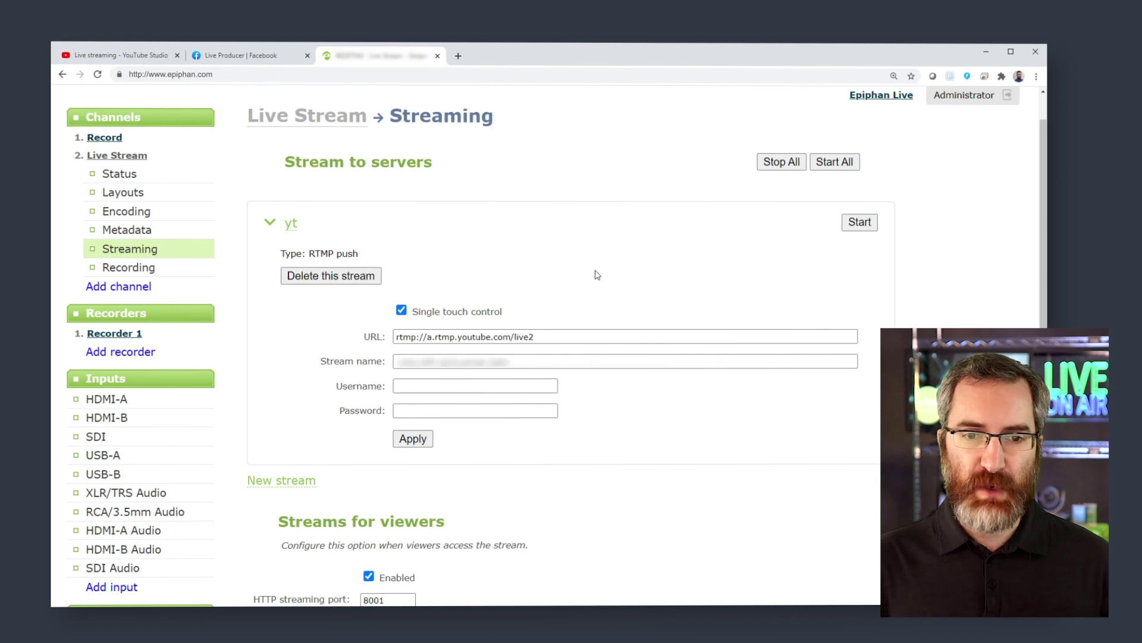
pyautogui.click(413, 439)
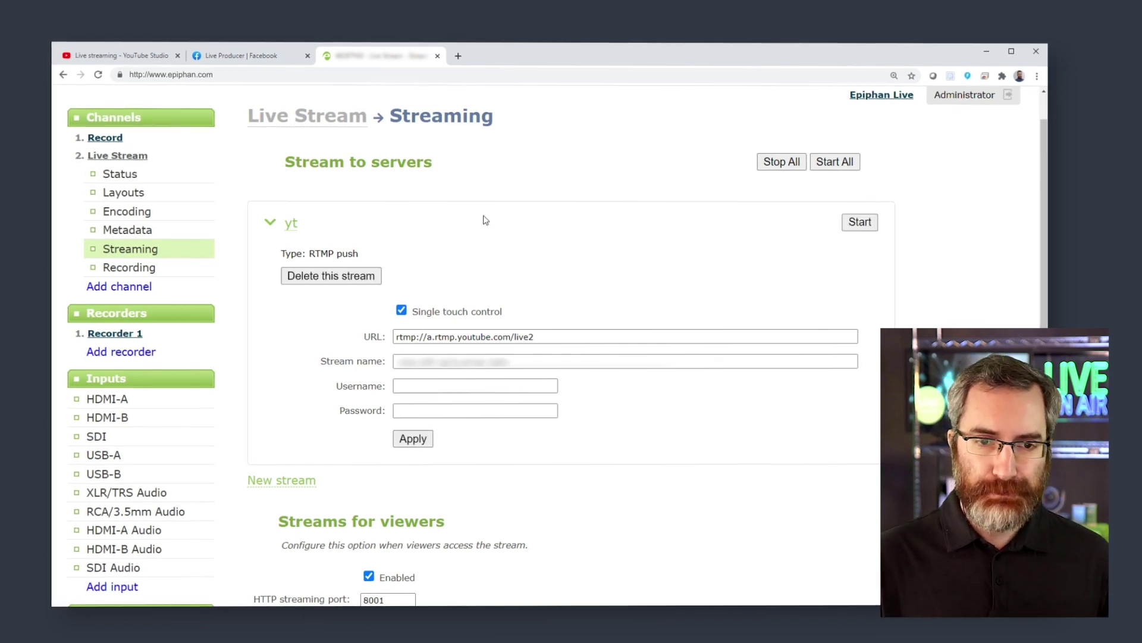
# Add a new RTMP push stream, Stream 2, to the Live Stream channel.
pyautogui.click(298, 484)
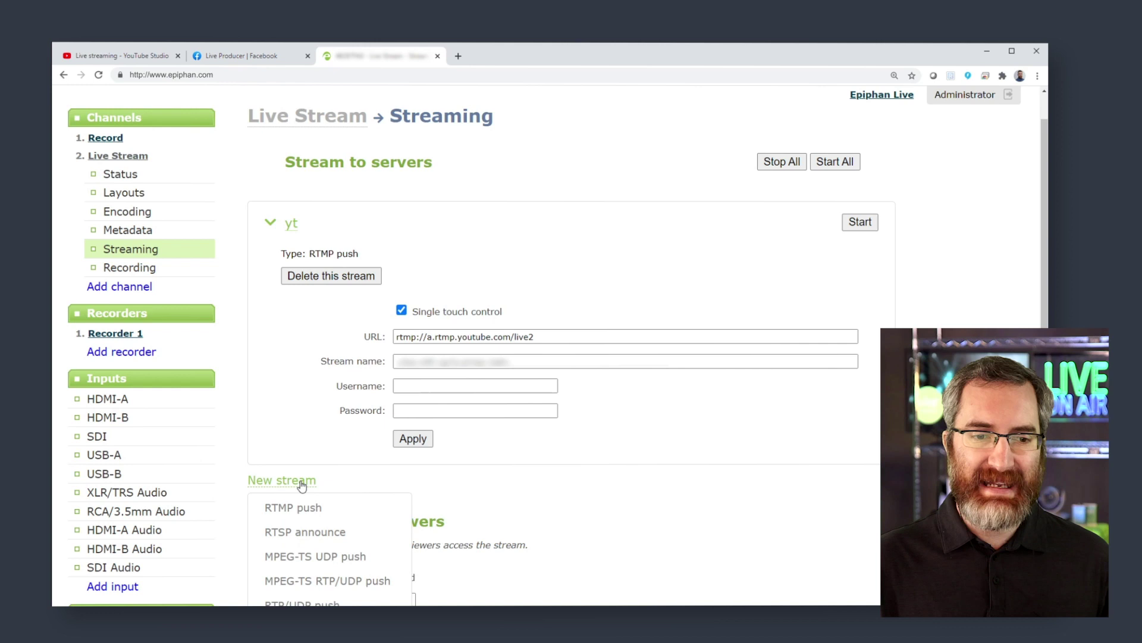
pyautogui.click(300, 506)
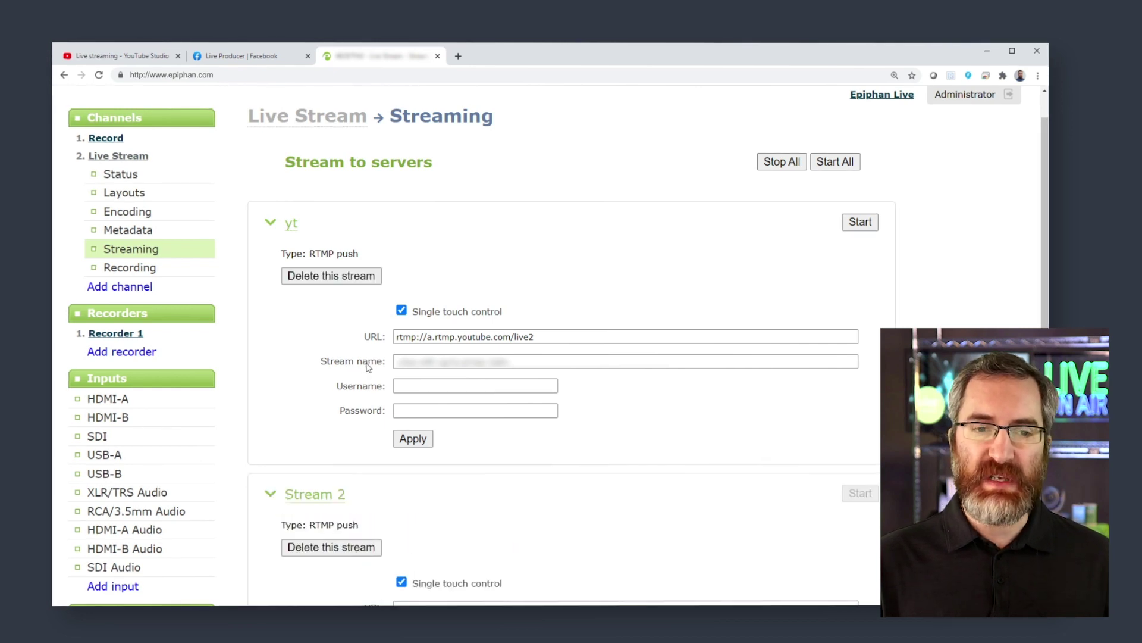
pyautogui.scroll(-5, 369, 369)
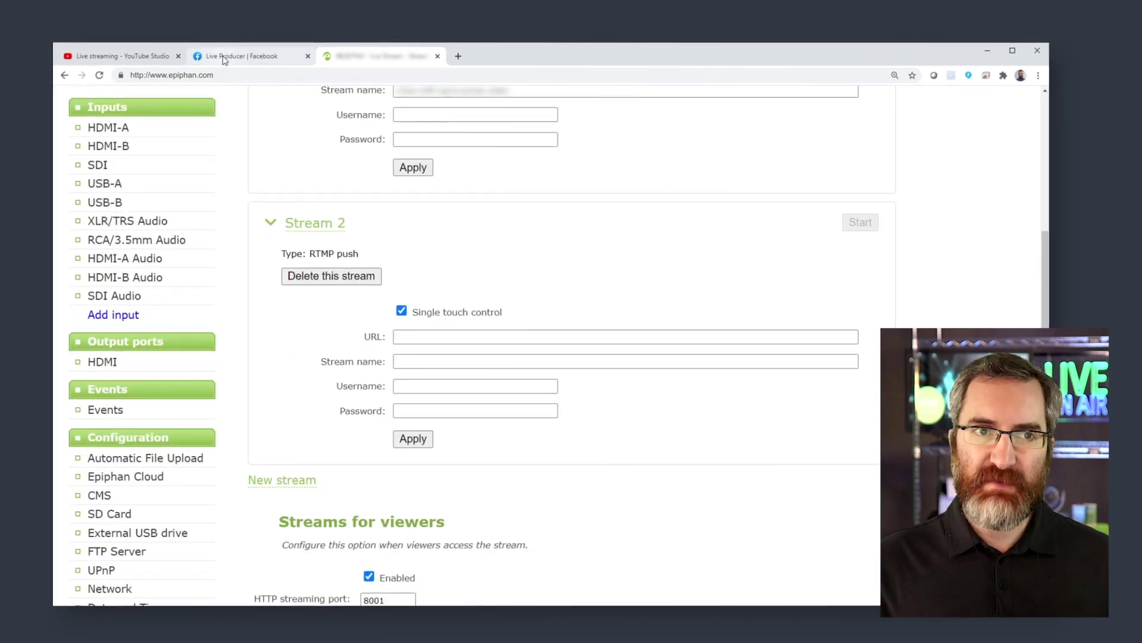
# Look up the server URL on Facebook Live Producer's stream setup page.
pyautogui.click(224, 58)
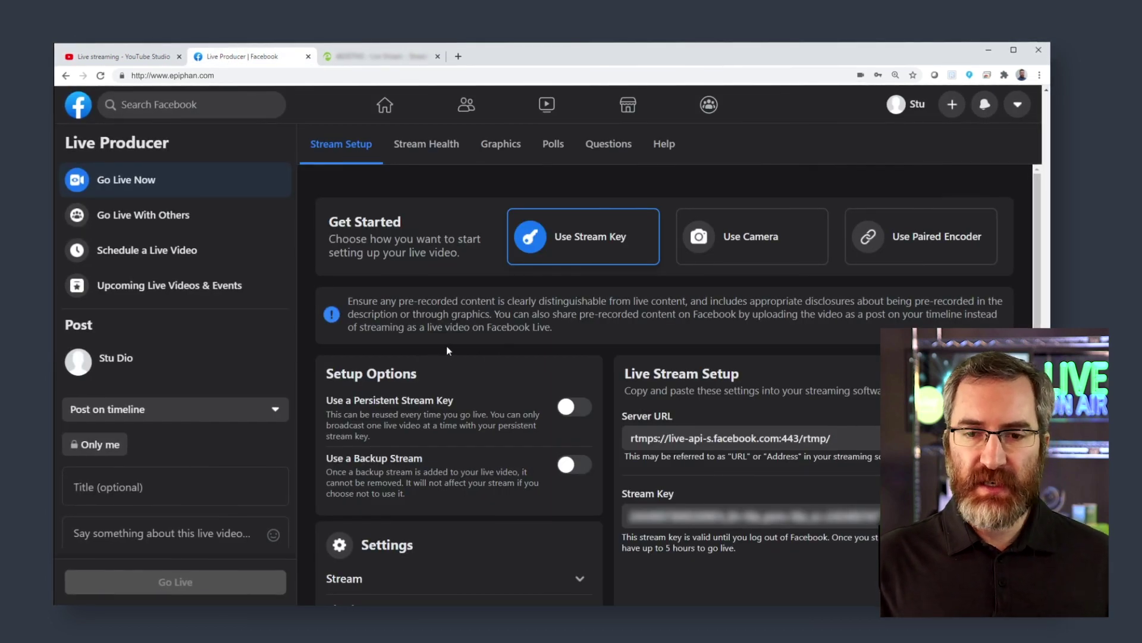
pyautogui.scroll(-1, 450, 351)
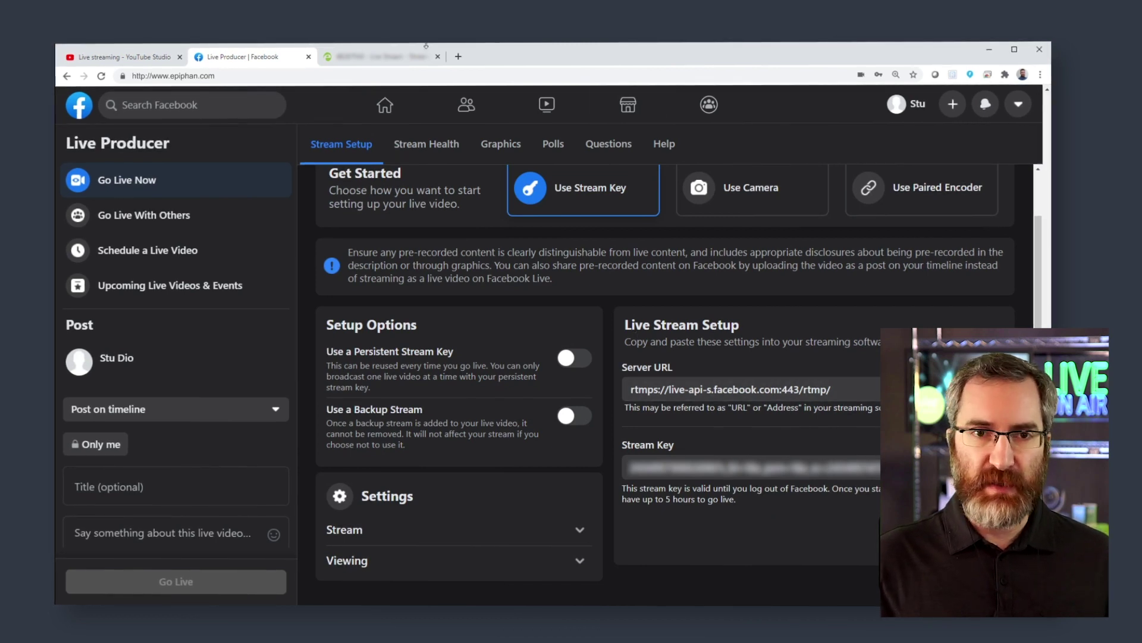
pyautogui.click(381, 56)
# Give Stream 2 URL rtmps://live-api-s.facebook.com:443/rtmp/ and Facebook's stream key, then apply.
pyautogui.click(441, 336)
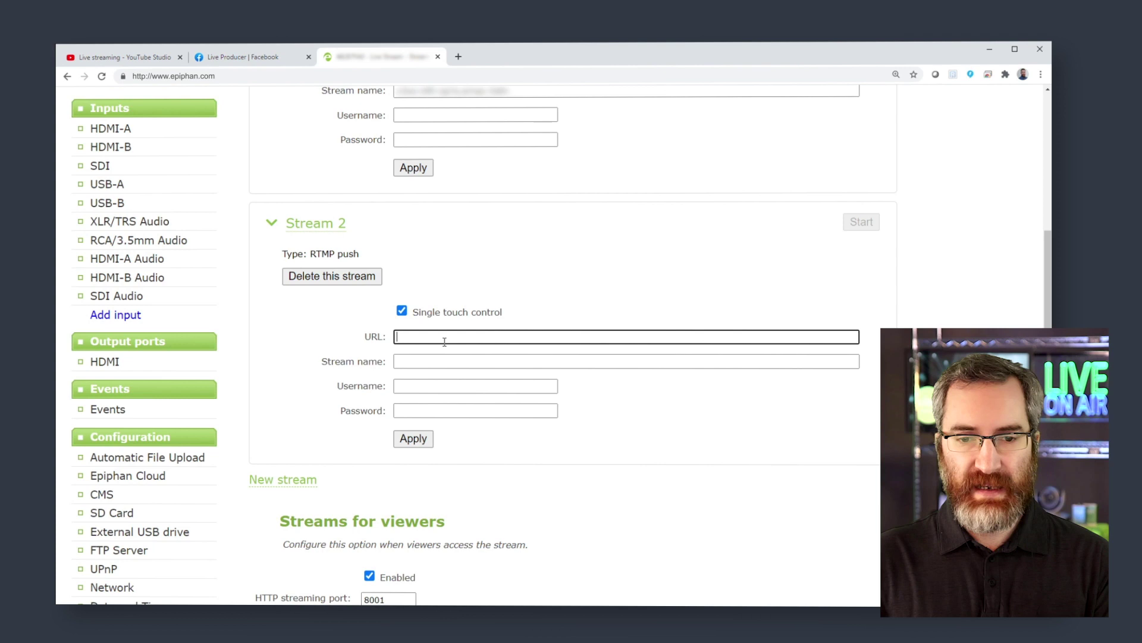
pyautogui.hotkey('ctrl', 'v')
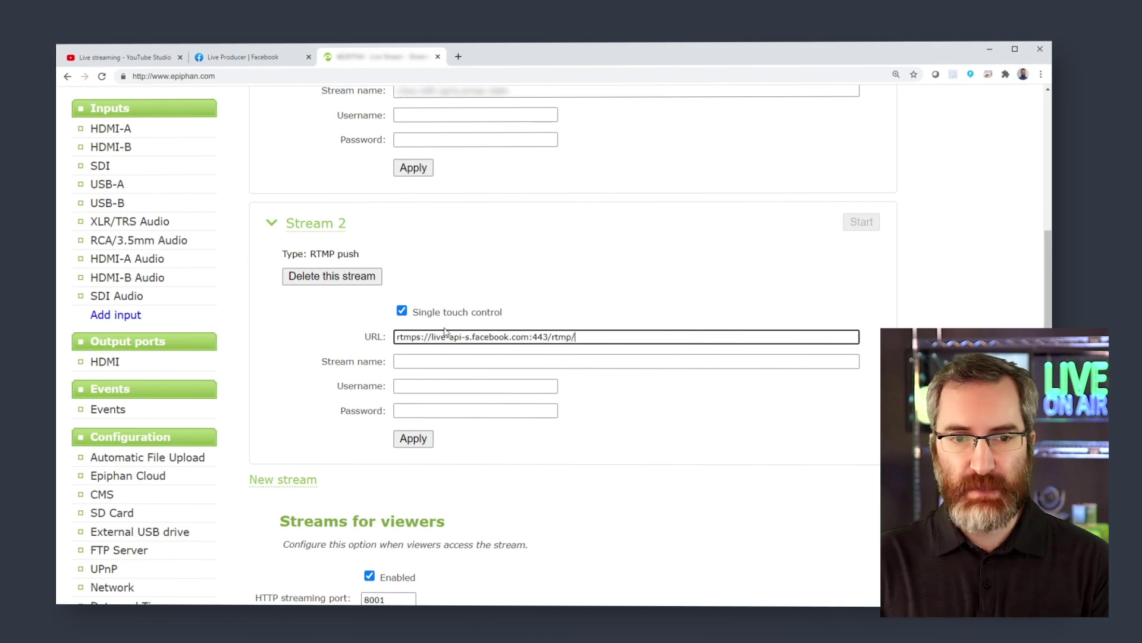
pyautogui.click(268, 56)
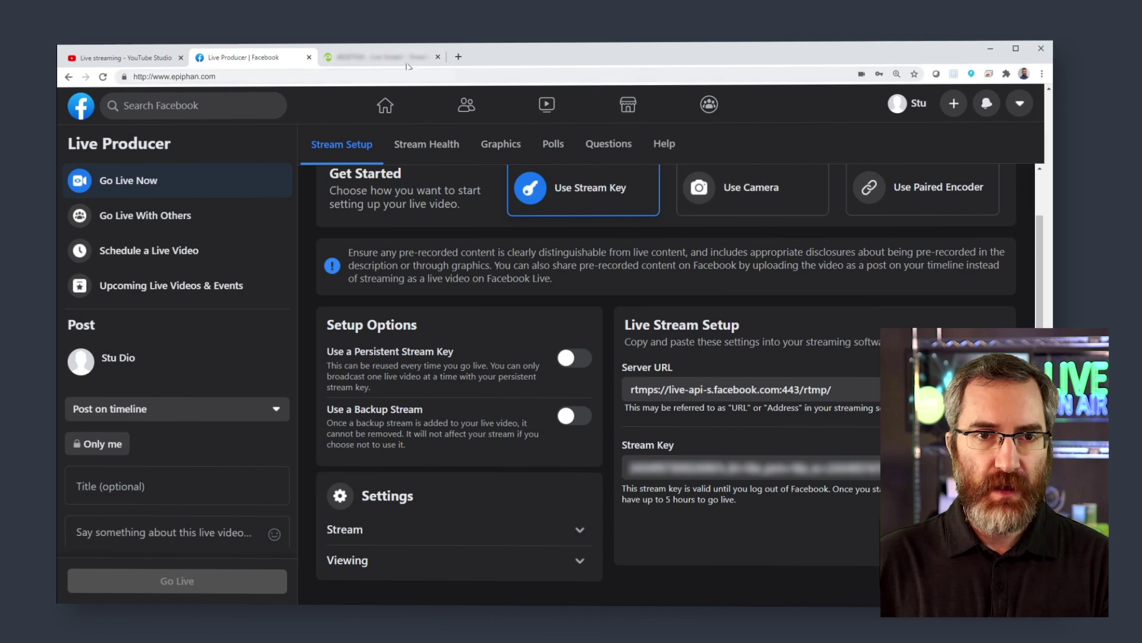
pyautogui.click(381, 56)
pyautogui.click(476, 360)
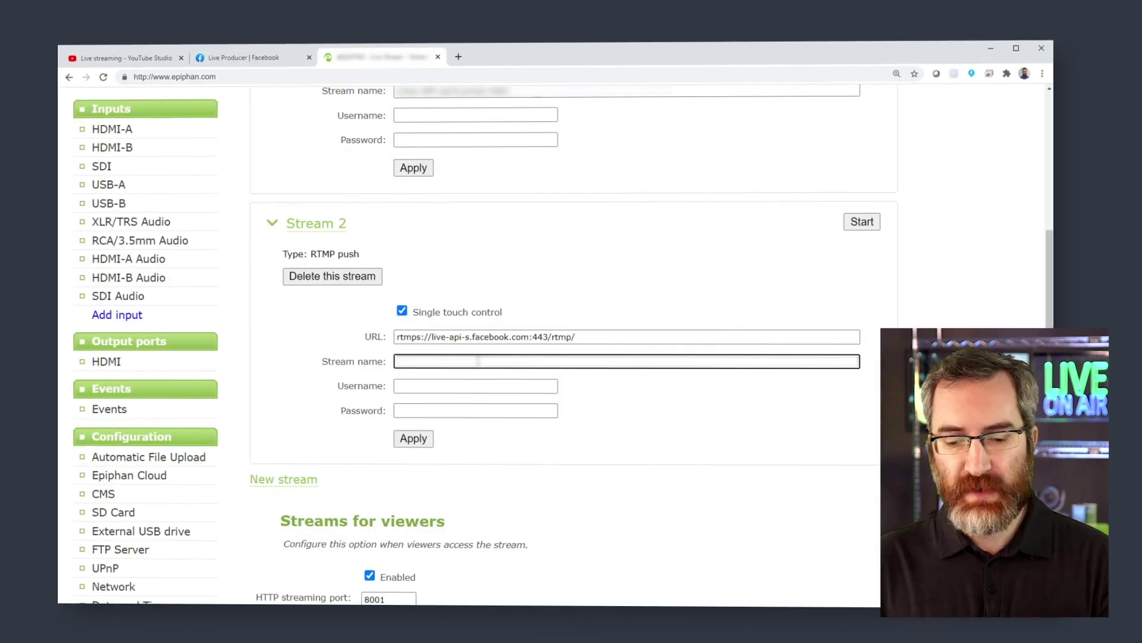
pyautogui.hotkey('ctrl', 'v')
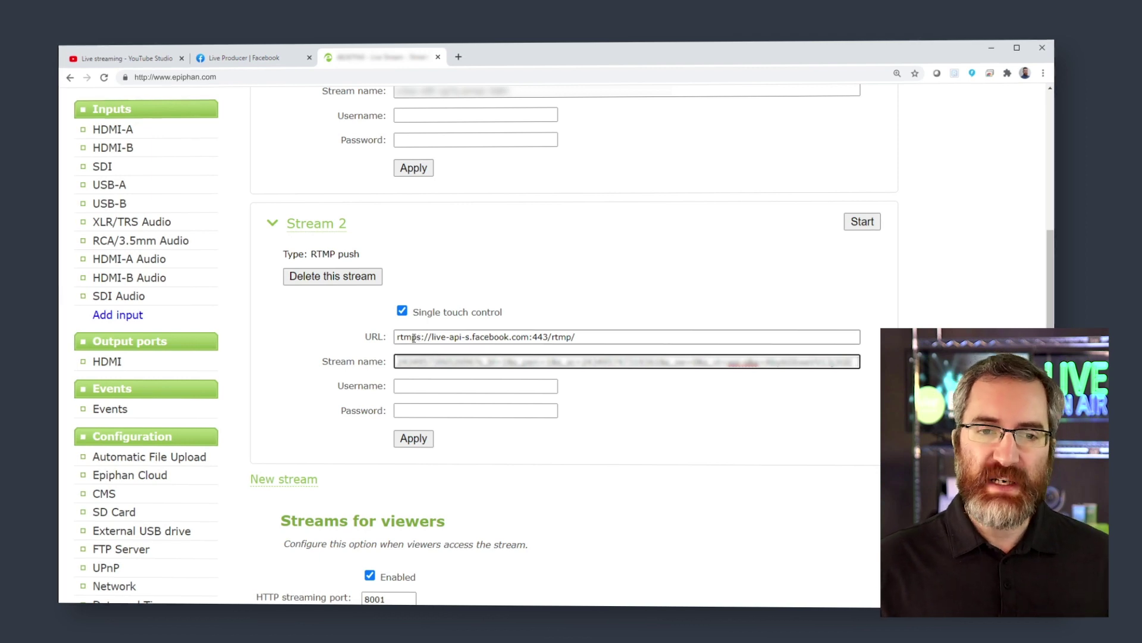
pyautogui.moveTo(412, 337); pyautogui.dragTo(423, 337)
pyautogui.click(686, 276)
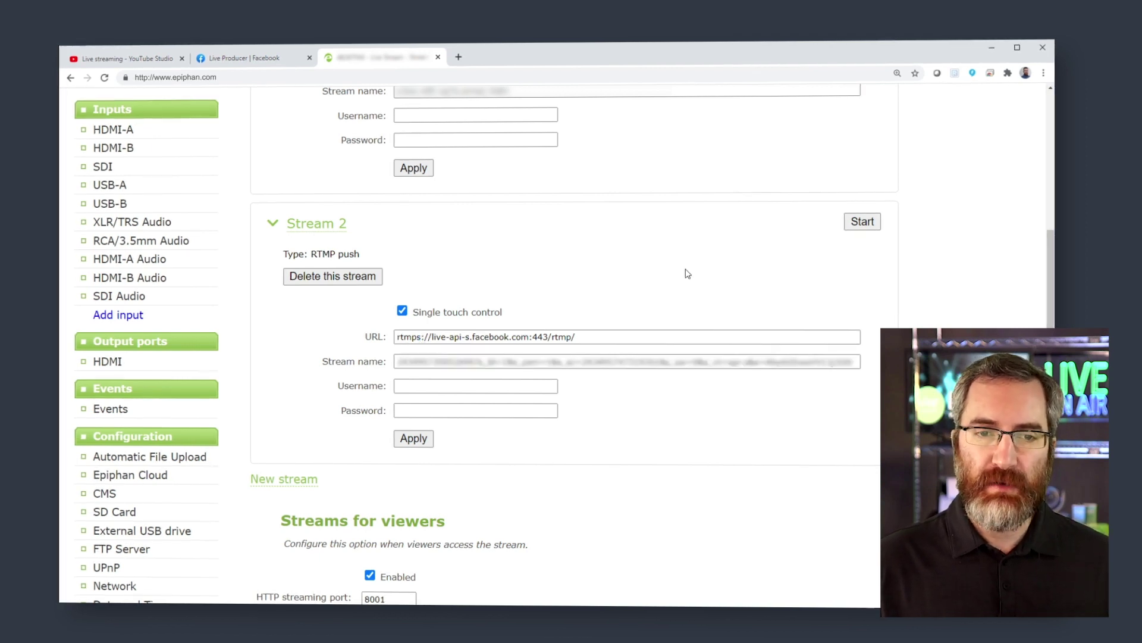
pyautogui.click(423, 441)
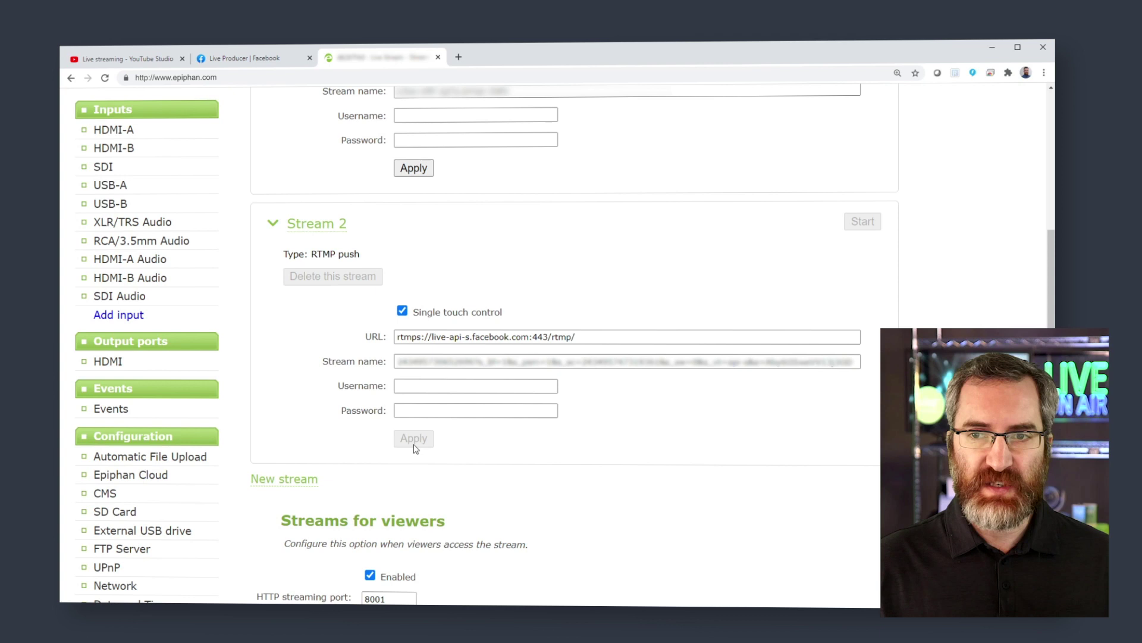
# Scroll up to Stream to servers and start both the yt and Stream 2 pushes.
pyautogui.scroll(1, 557, 269)
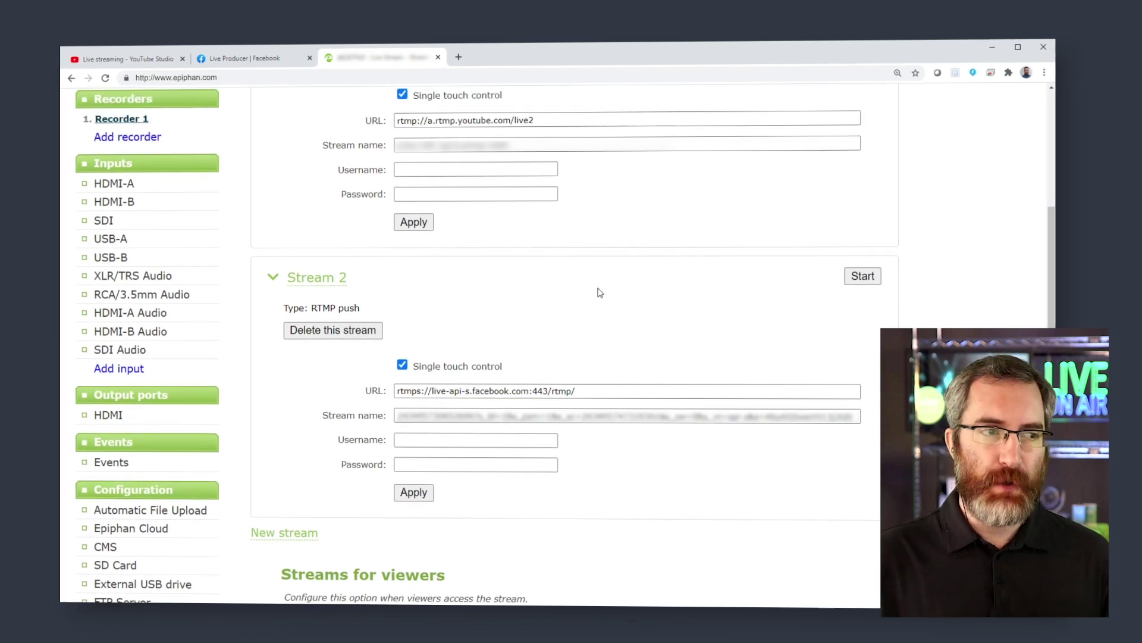
pyautogui.scroll(2, 686, 347)
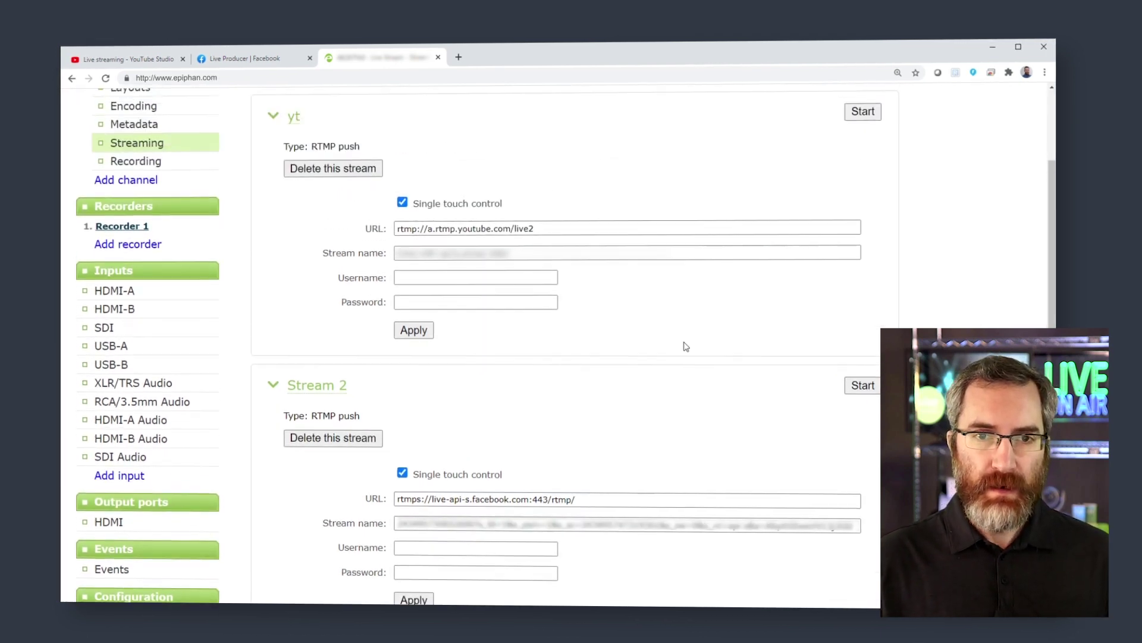
pyautogui.scroll(1, 797, 225)
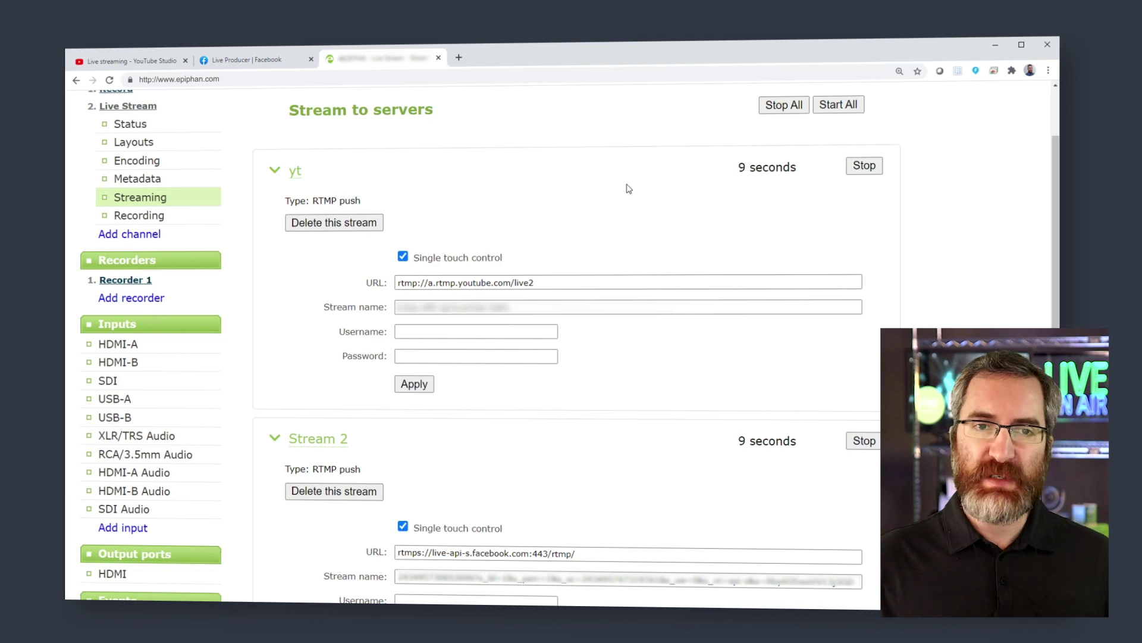
# Confirm YouTube Studio shows an Excellent connection, then view Facebook Live Producer's incoming Pearl feed.
pyautogui.click(143, 62)
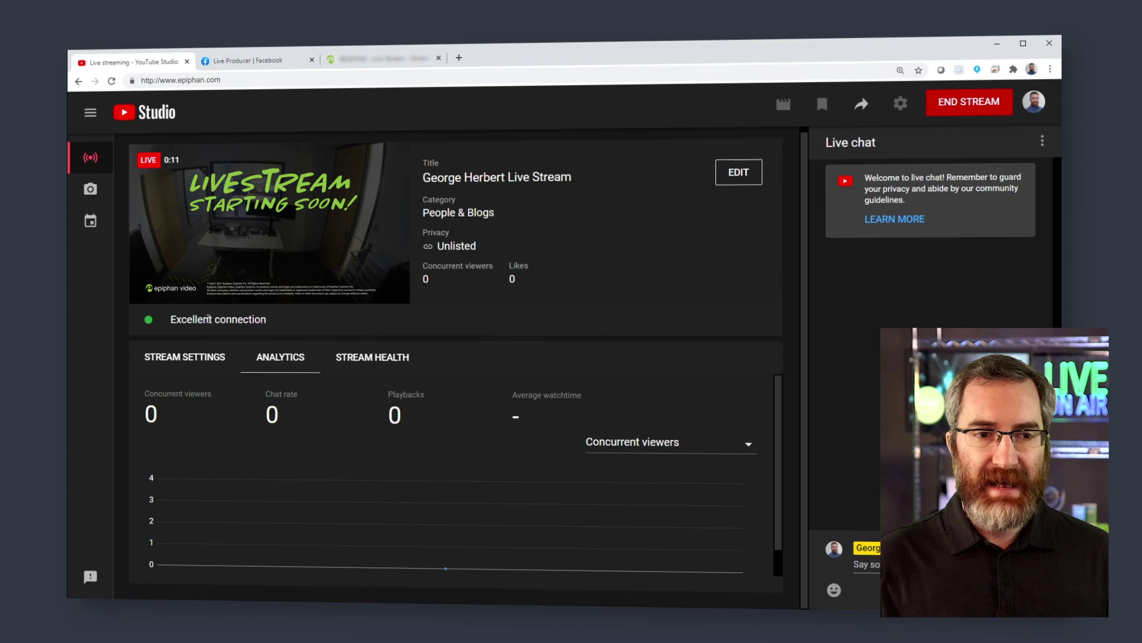
pyautogui.moveTo(208, 317); pyautogui.dragTo(295, 329)
pyautogui.click(247, 61)
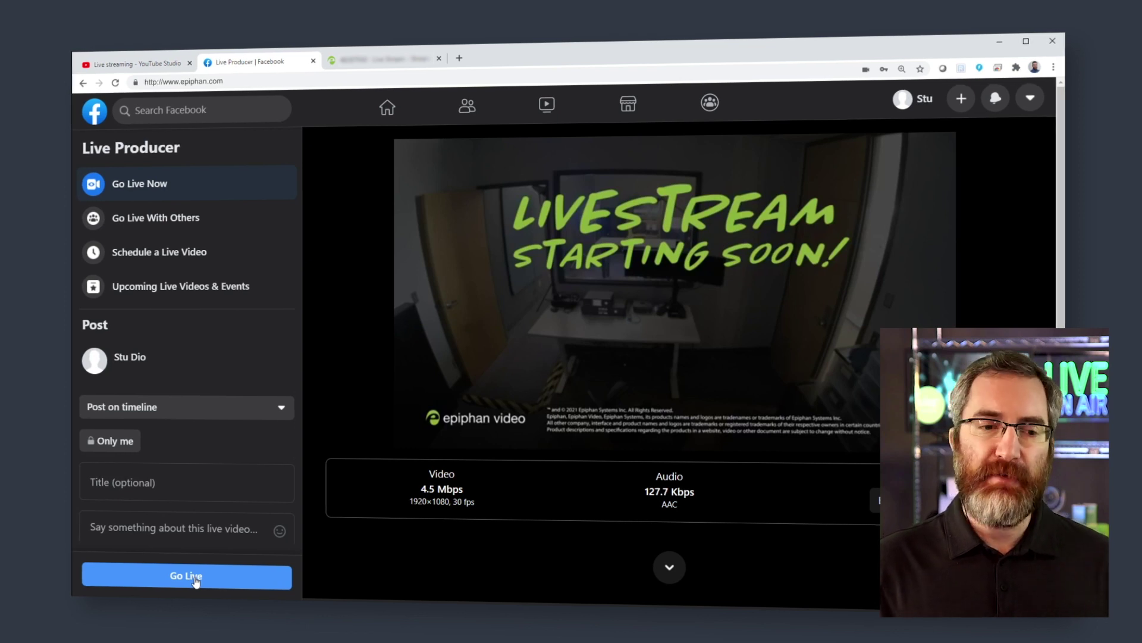
# View YouTube Studio's dashboard with the unlisted stream live and an excellent connection.
pyautogui.click(167, 70)
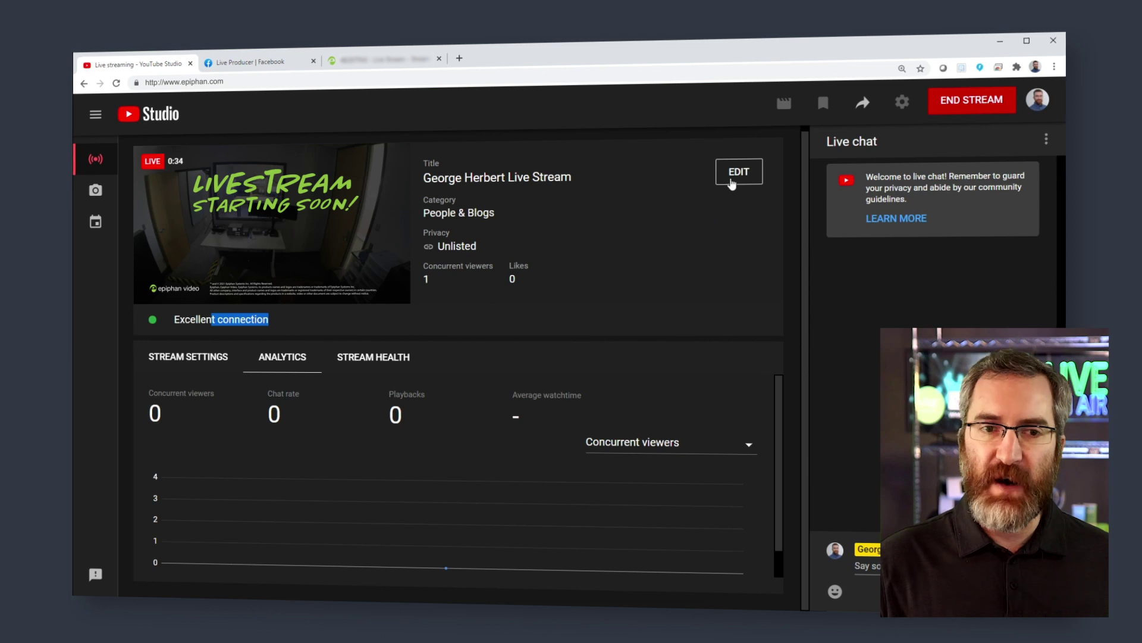